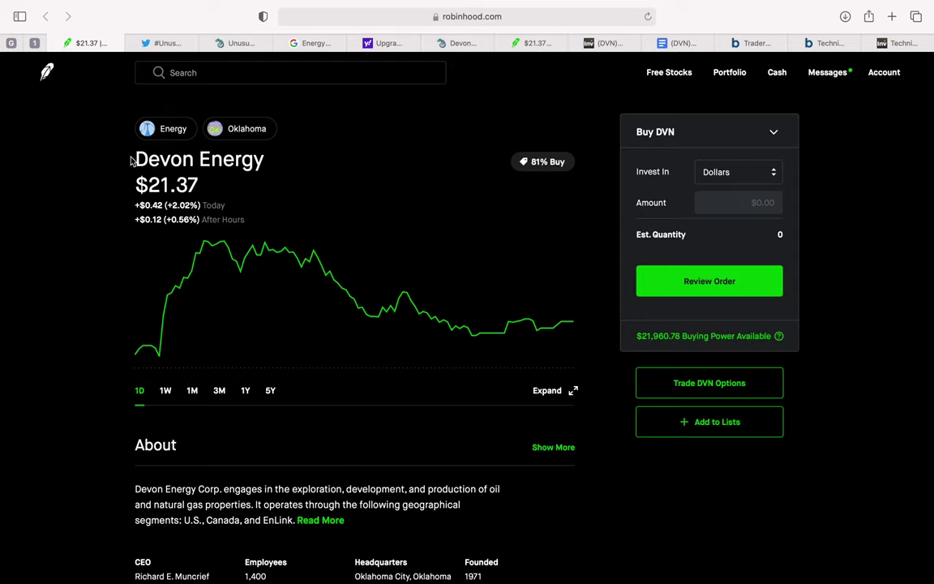
Check Devon Energy's unusual options activity in the #UnusualActivity Twitter feed and on Market Chameleon, including the 19-Mar-21 DVN option chain
click(149, 42)
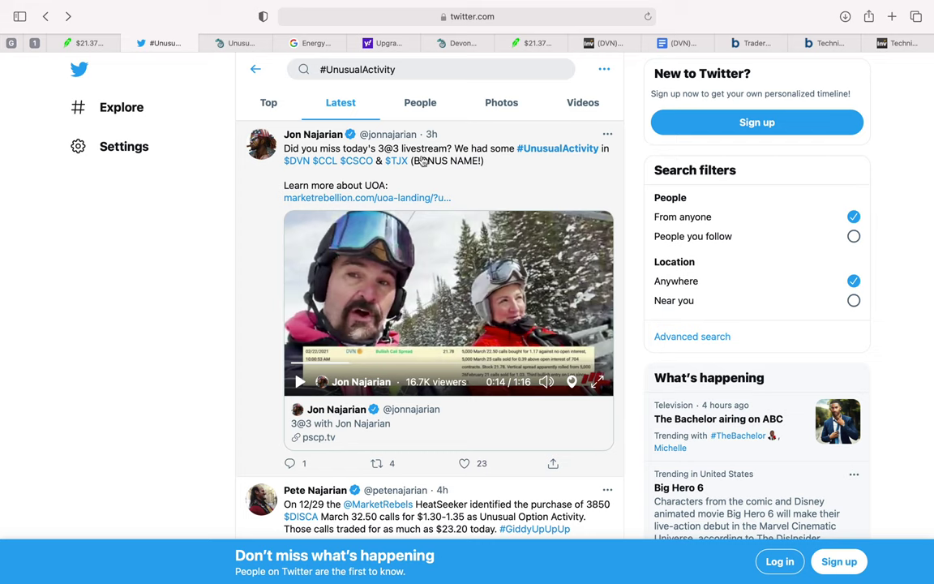
click(240, 43)
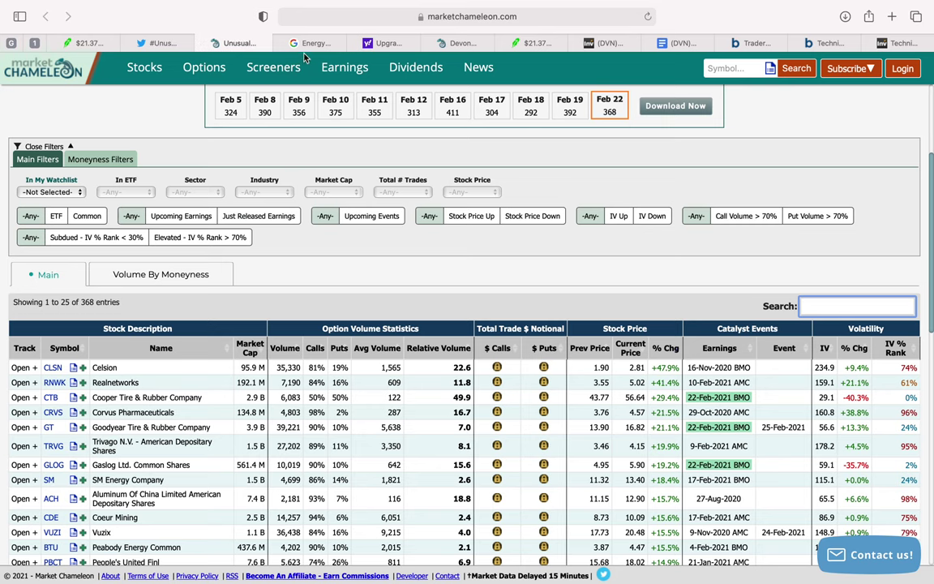
click(444, 45)
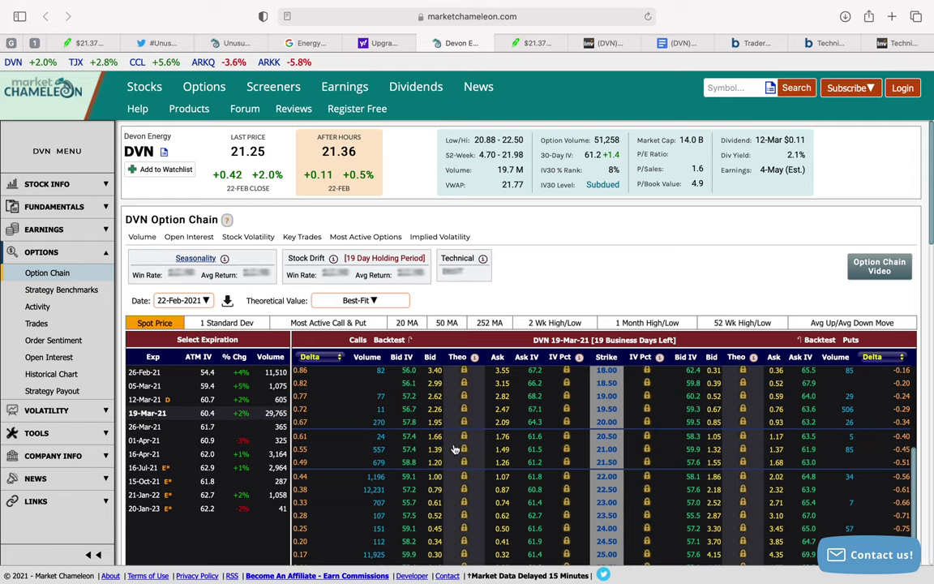
mouse_move(601, 489)
From the Devon Energy news, read the Yahoo Finance article on upgraded analyst forecasts, highlighting the 2021 revenue passage and examining the earnings and revenue chart
click(314, 44)
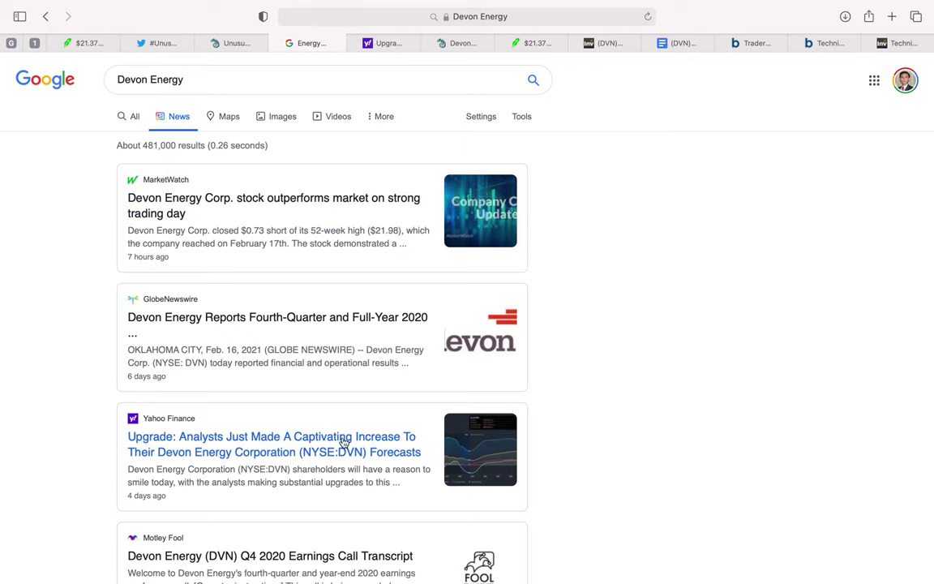
click(388, 44)
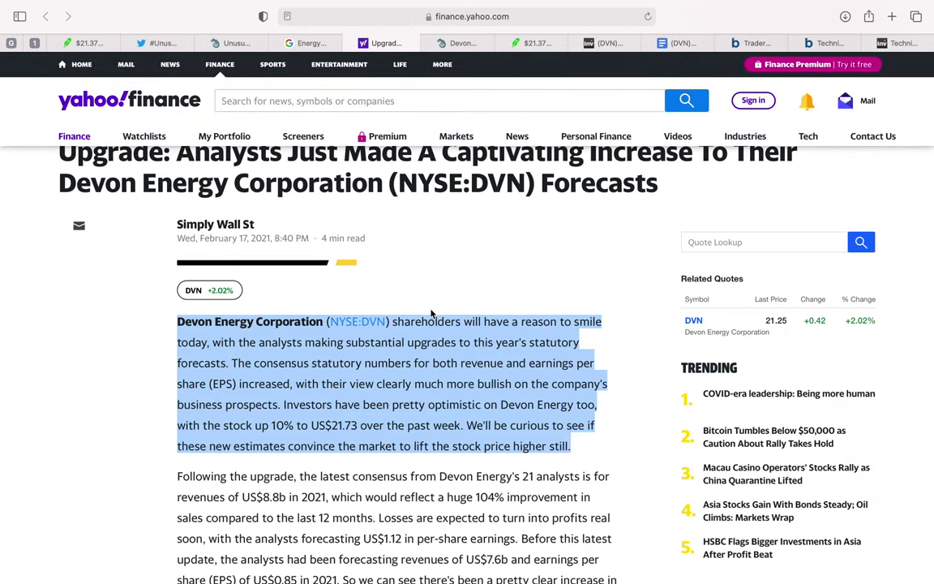
scroll(446, 361, down, 2)
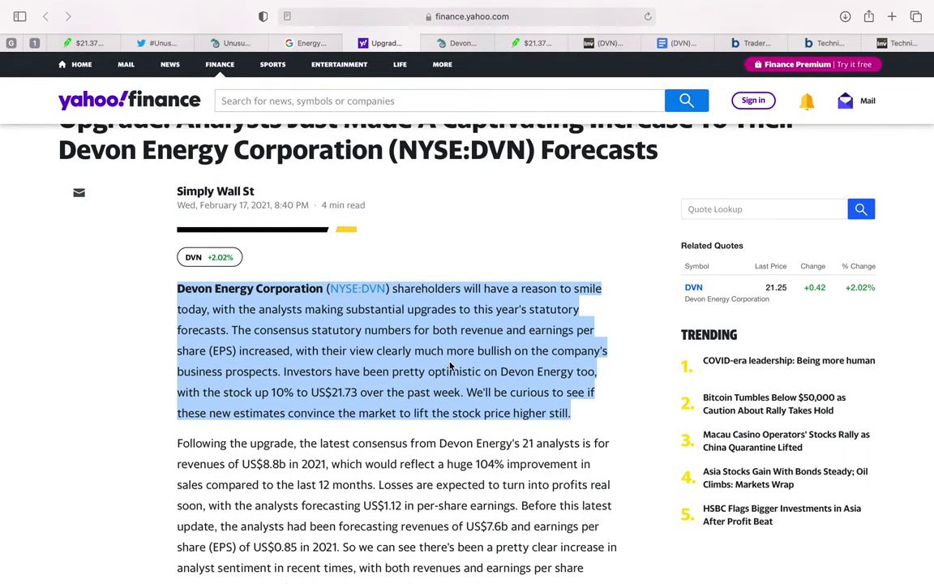
scroll(394, 356, down, 2)
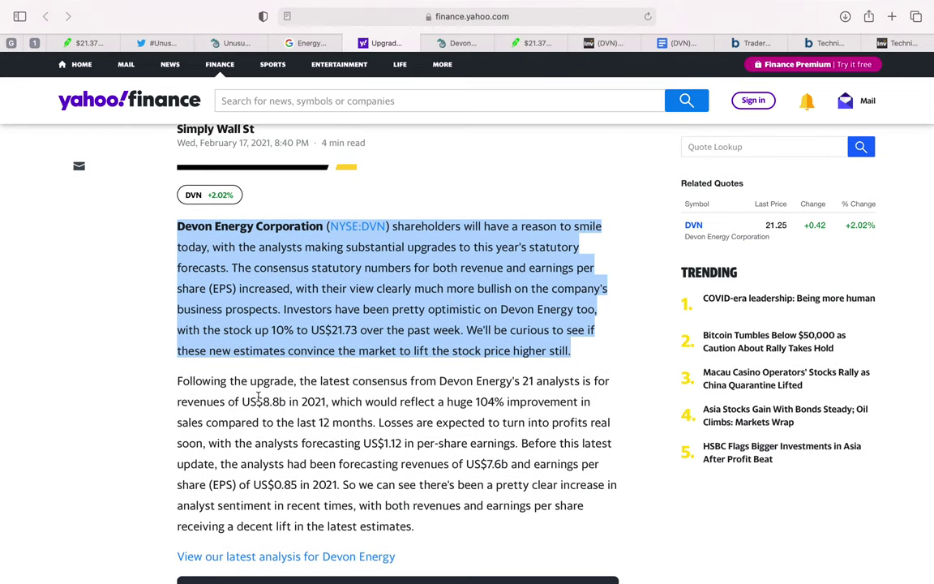
drag(241, 401, 319, 412)
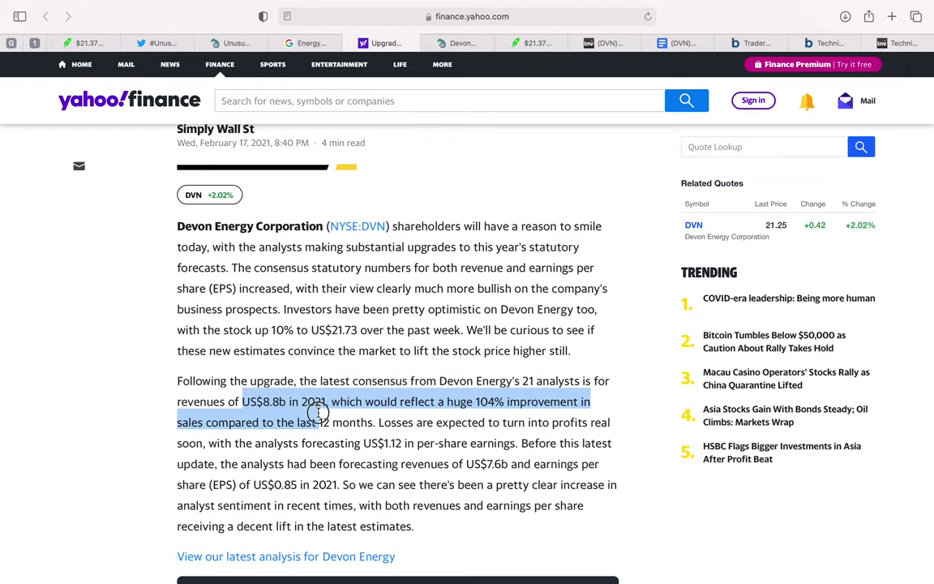
click(462, 406)
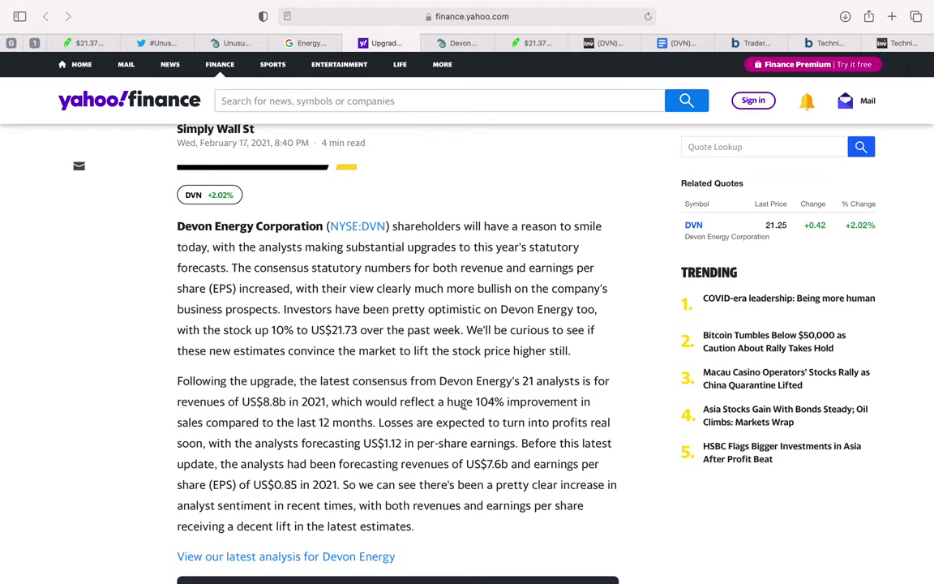
drag(476, 403, 520, 414)
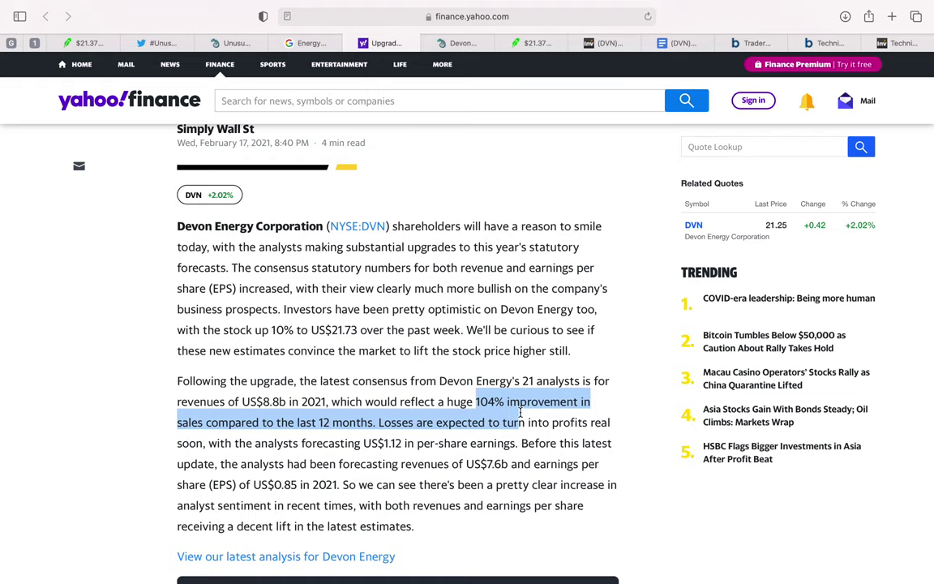
scroll(520, 413, down, 5)
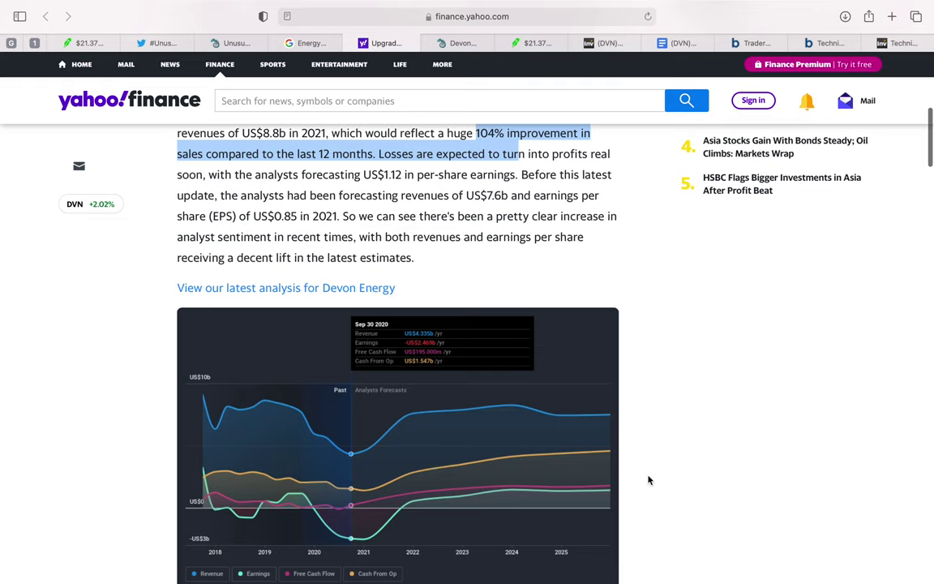
scroll(648, 480, down, 3)
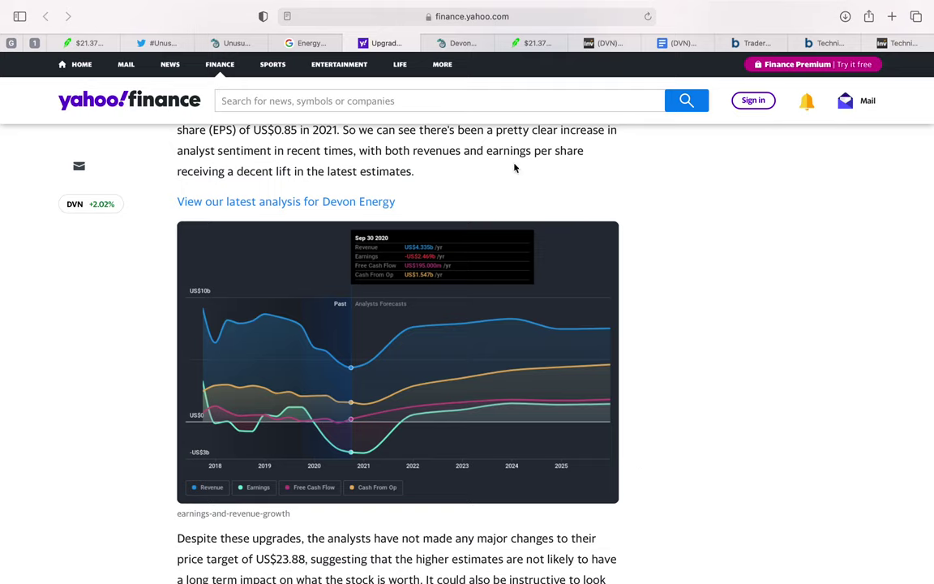
Compare the DVN option chain with Robinhood's $22.5 long call expiring March 19, checking the maximum cost of 12271 contracts
click(474, 51)
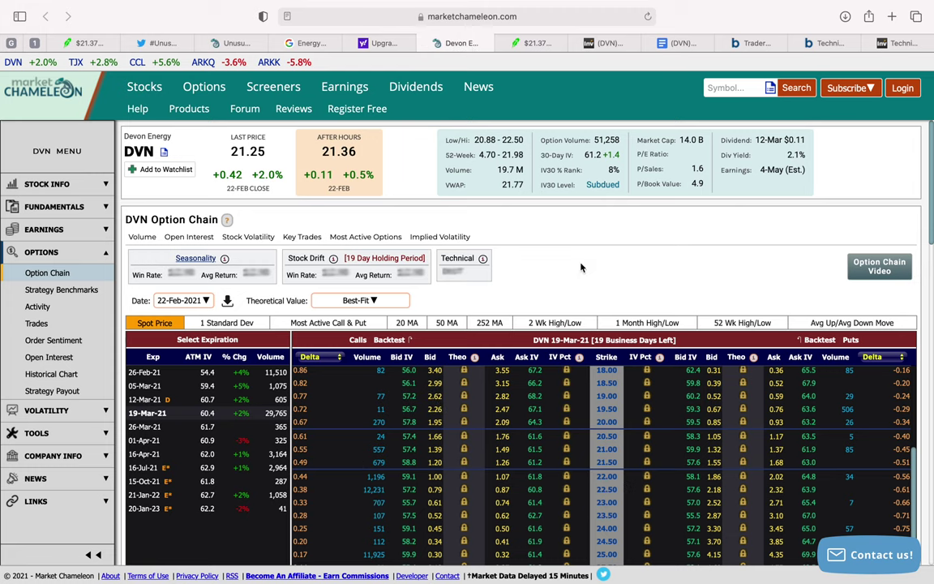
click(537, 45)
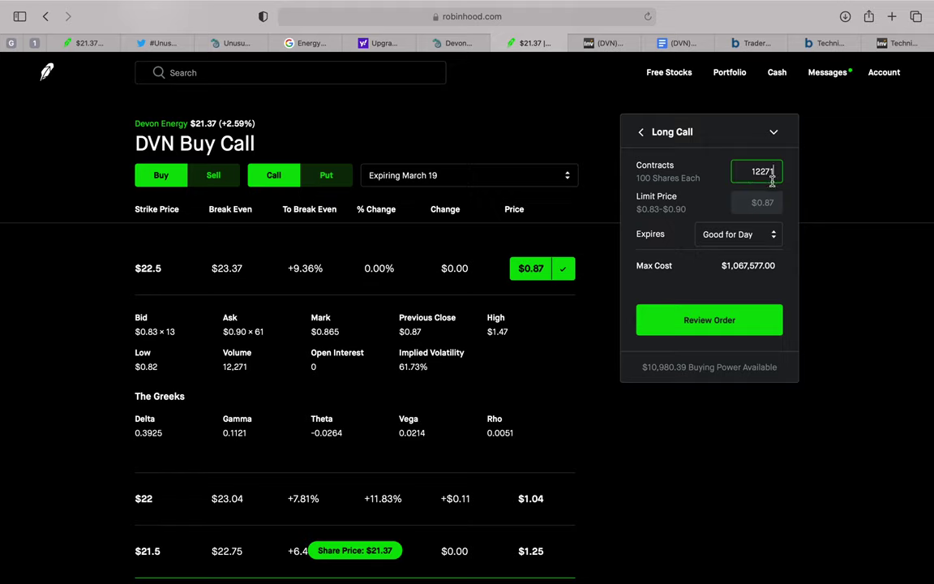
triple_click(763, 266)
click(762, 266)
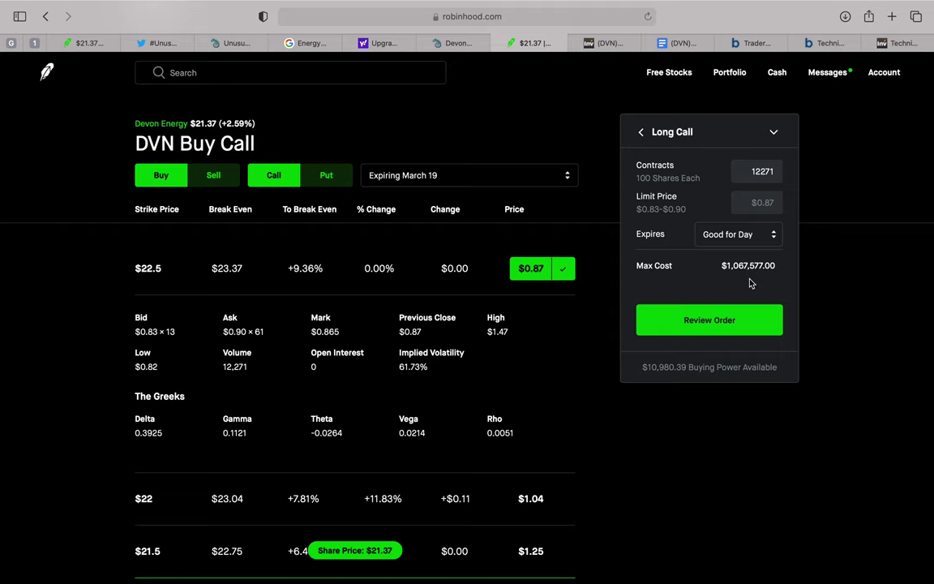
On the Investing.com DVN daily chart, move the upper red resistance line to about 22.94
click(618, 45)
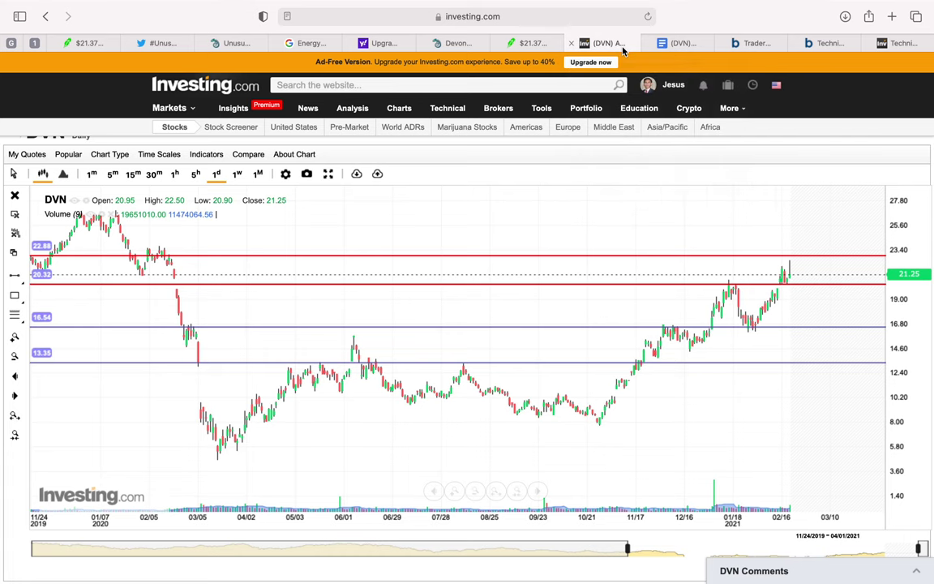
click(176, 258)
drag(176, 259, 182, 252)
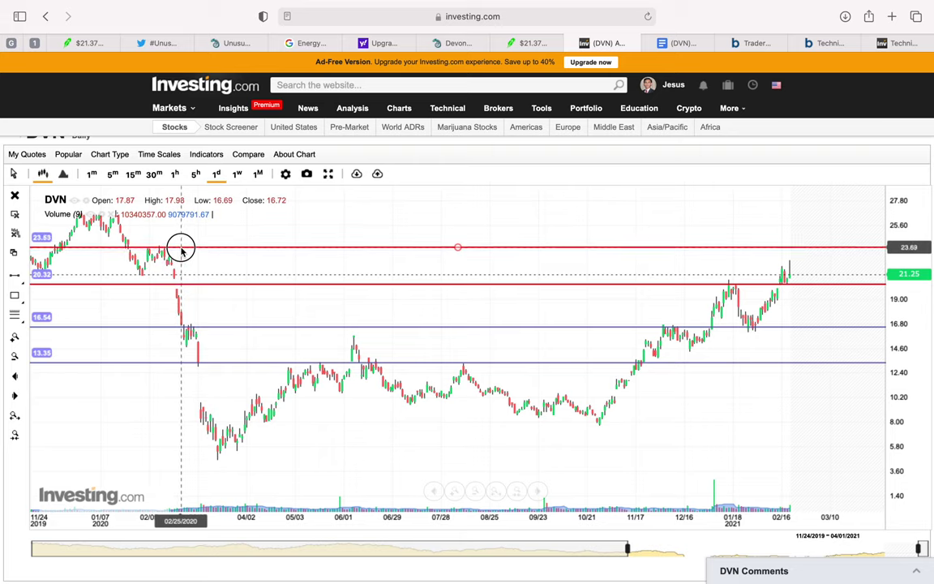
mouse_move(182, 252)
mouse_down()
mouse_move(161, 253)
mouse_move(173, 259)
mouse_up()
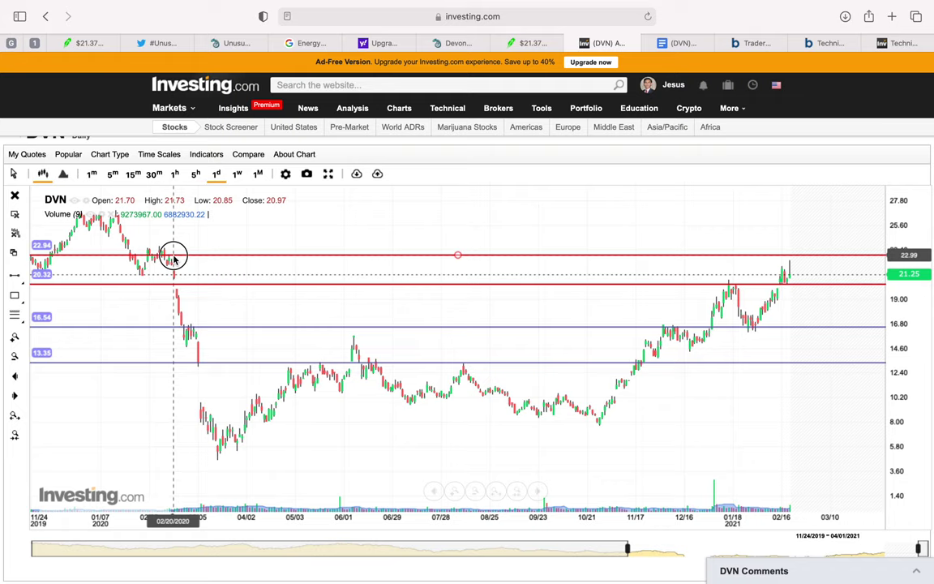
drag(173, 257, 173, 258)
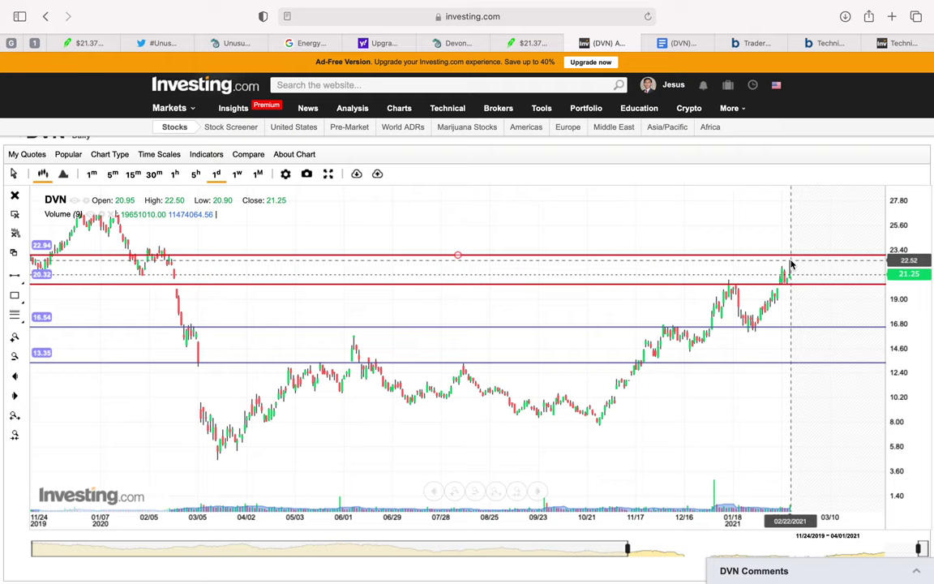
Review the call trade in the DVN Google Docs plan, highlighting the March 19 2021 expiration 22.50 call line
click(681, 43)
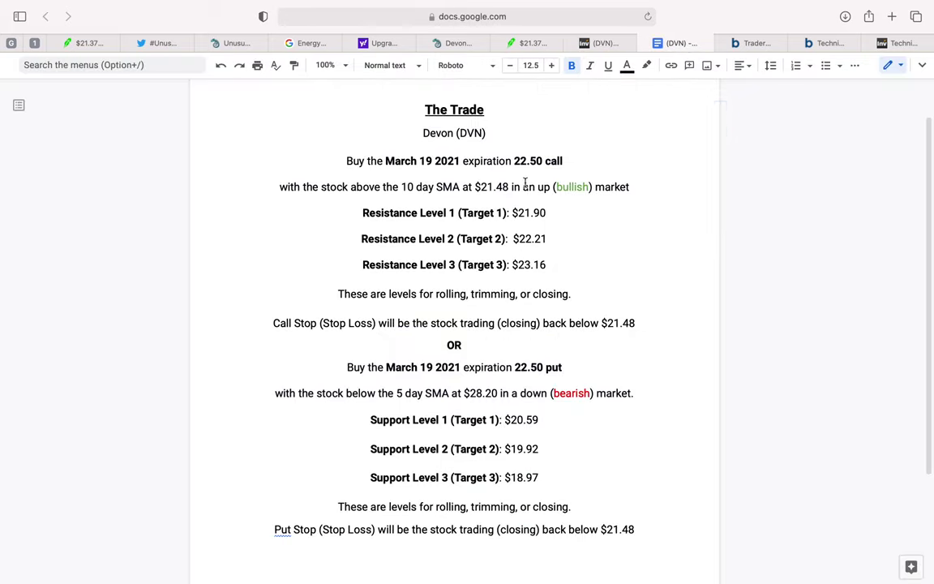
double_click(485, 161)
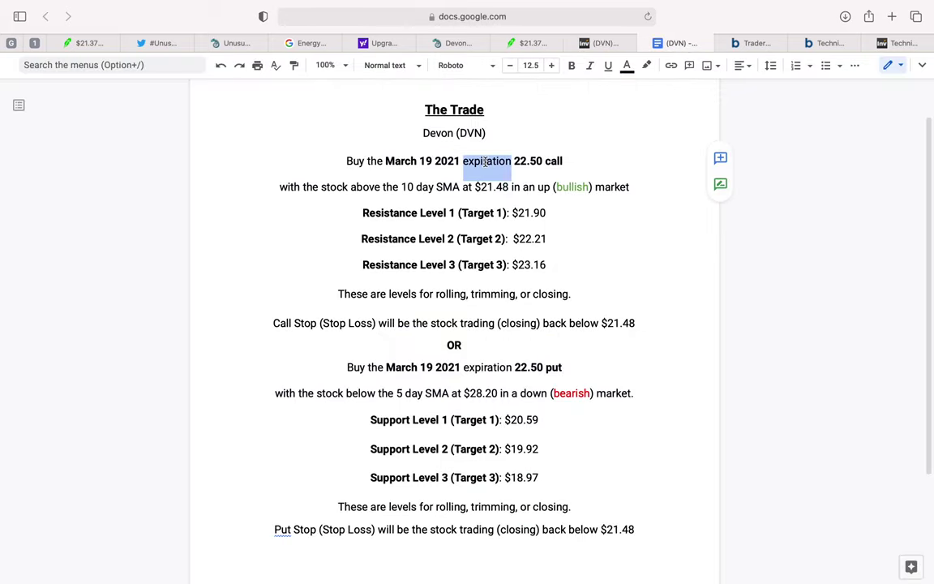
triple_click(400, 158)
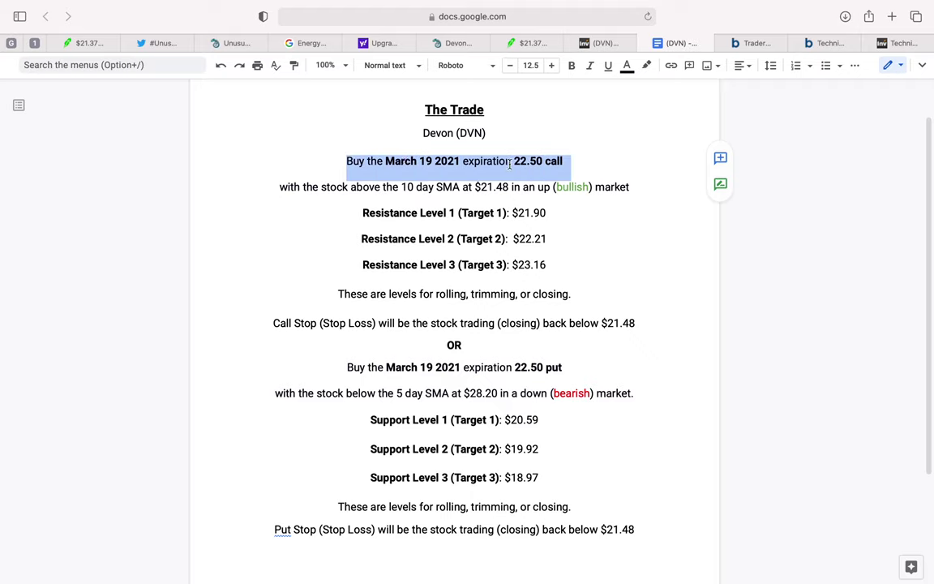
double_click(548, 161)
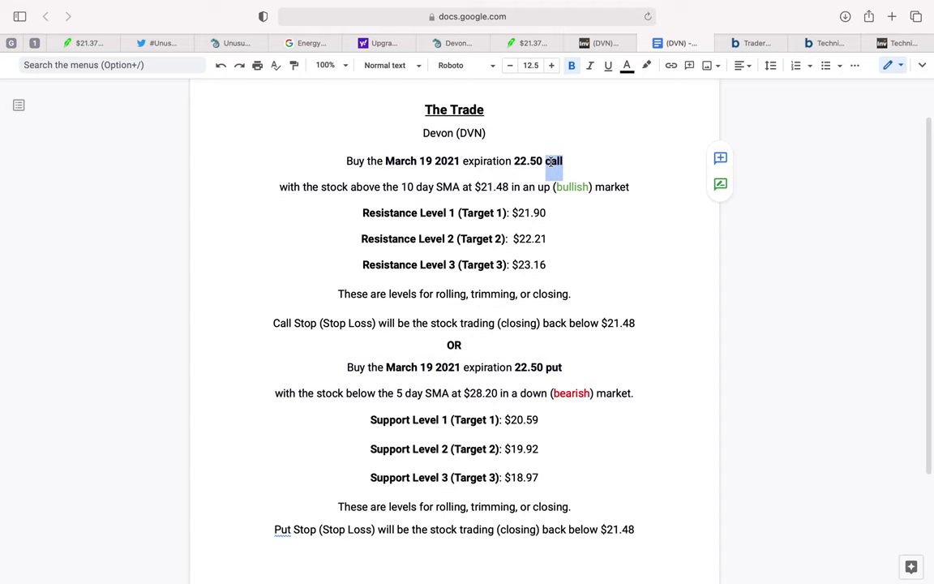
Examine DVN's longer price history on the Investing.com daily chart, extending the visible range back to January 2017
click(600, 43)
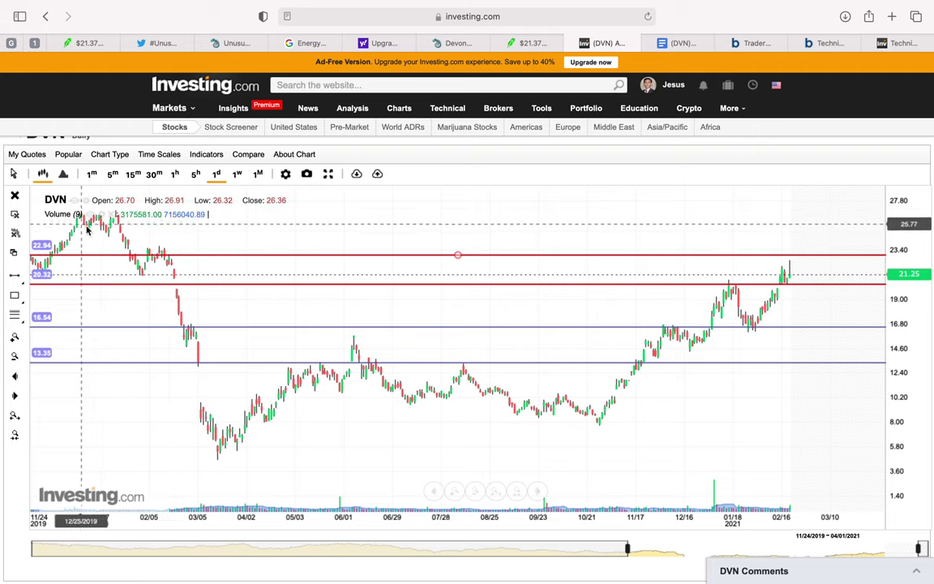
scroll(267, 289, down, 3)
scroll(266, 289, left, 5)
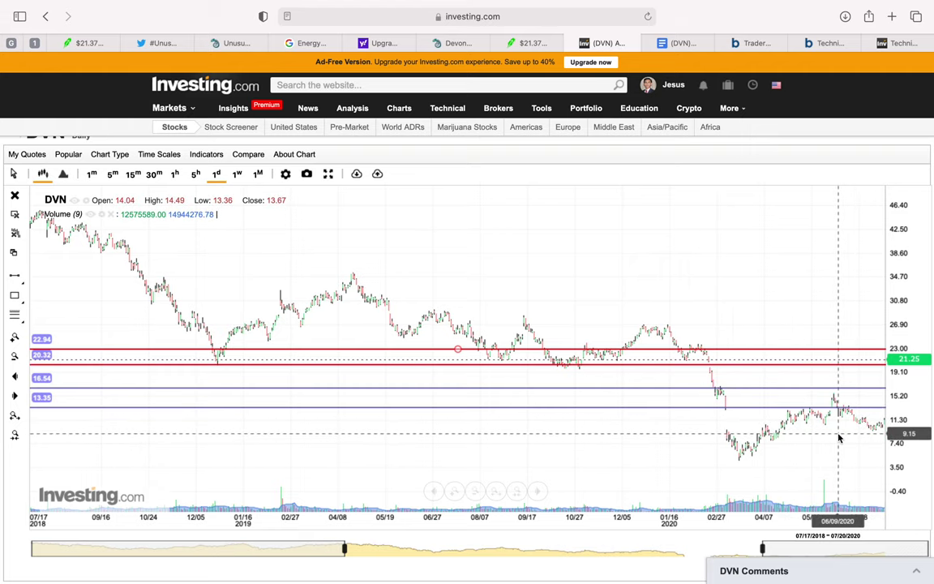
scroll(838, 438, down, 3)
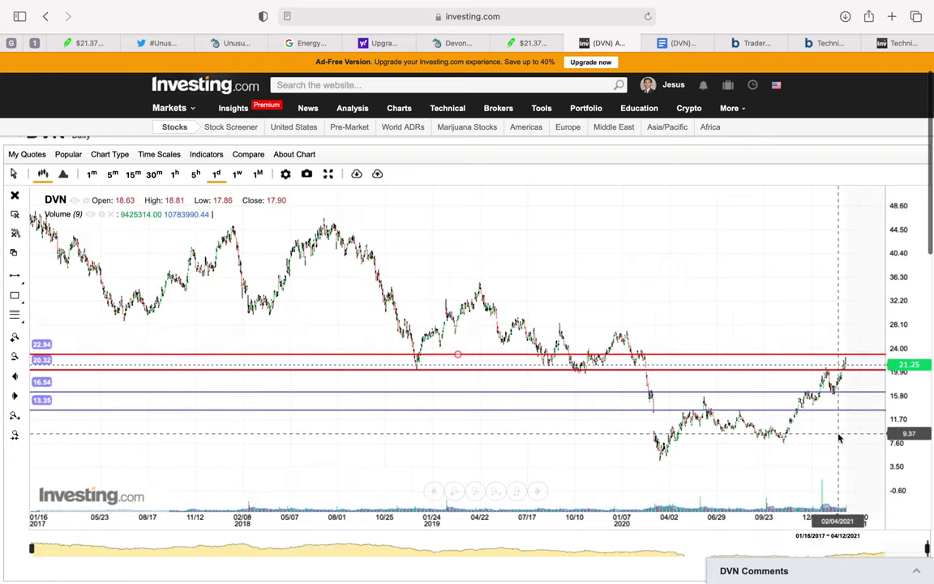
Review the 22.50 put alternative and the Resistance Level 1 target in the Google Docs trade plan
click(689, 45)
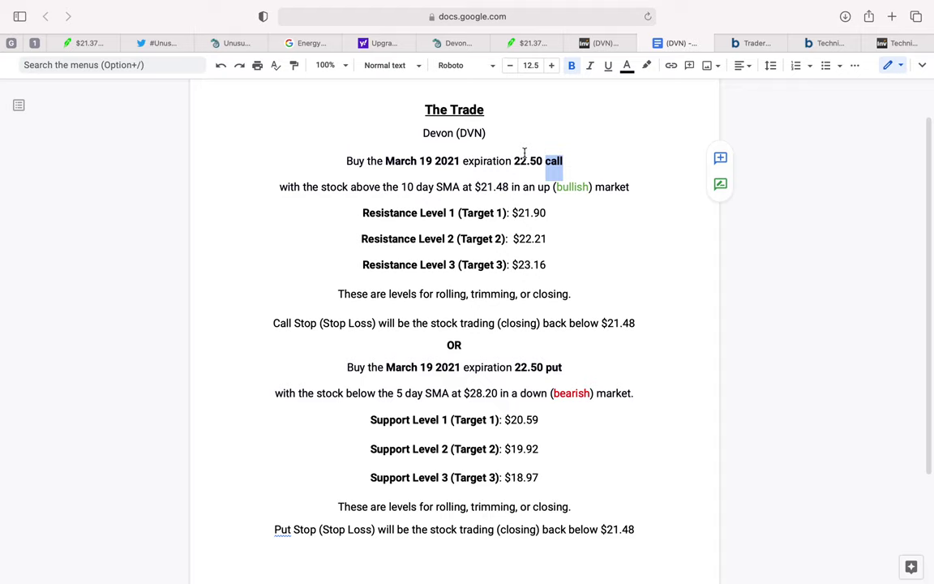
click(533, 367)
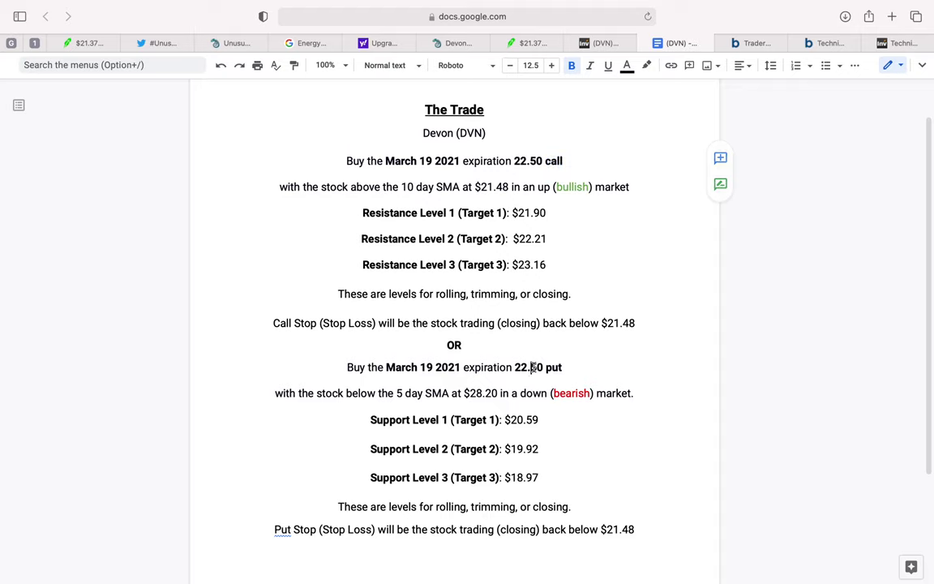
double_click(428, 367)
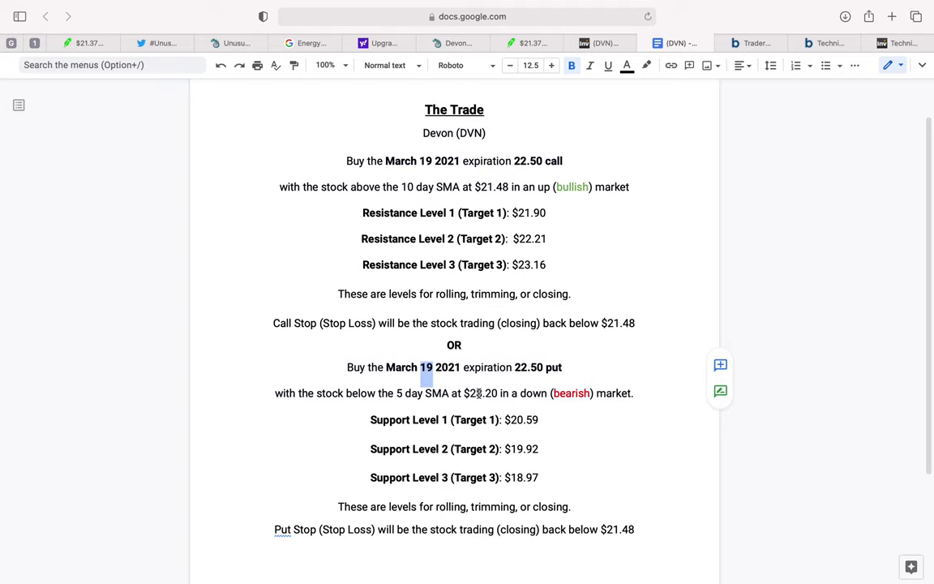
drag(533, 213, 546, 215)
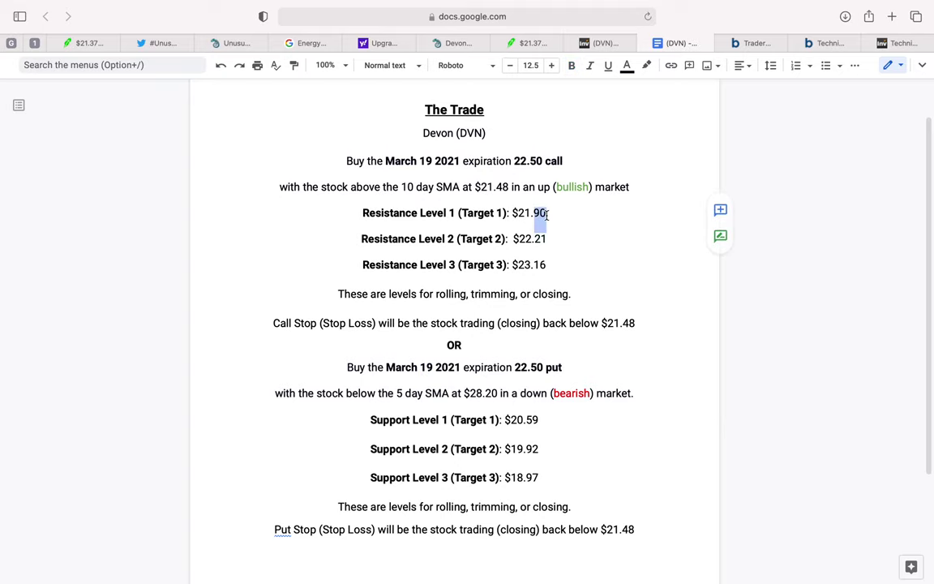
Check the DVN pivot point resistance levels on Barchart's Trader's Cheat Sheet, and open Investing.com's technical indicators and moving averages
click(765, 47)
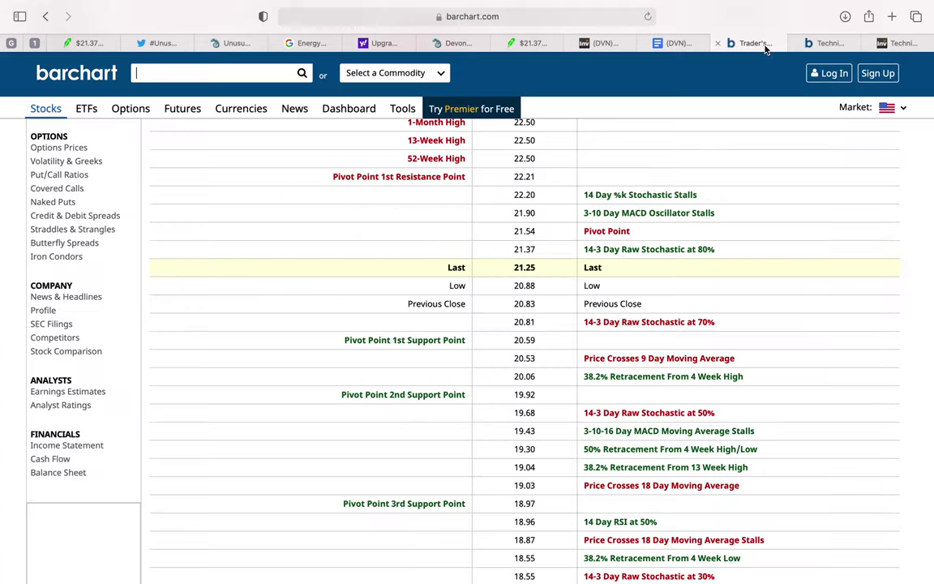
scroll(534, 215, up, 2)
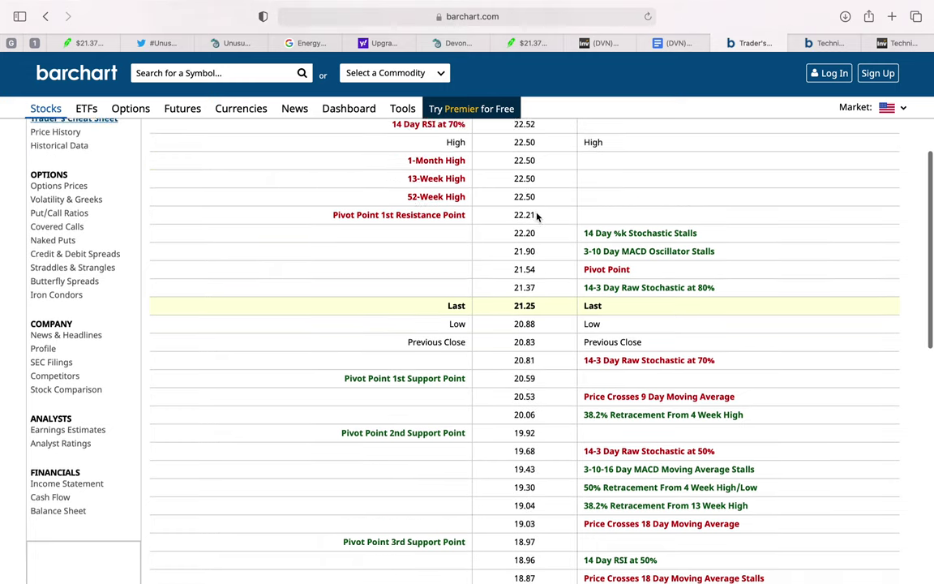
drag(513, 243, 550, 243)
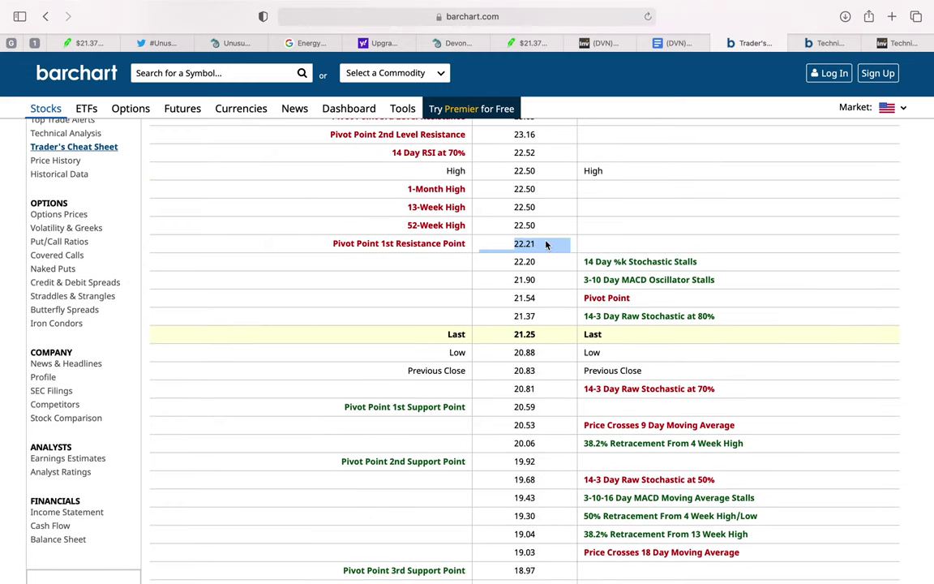
scroll(560, 245, up, 1)
click(478, 169)
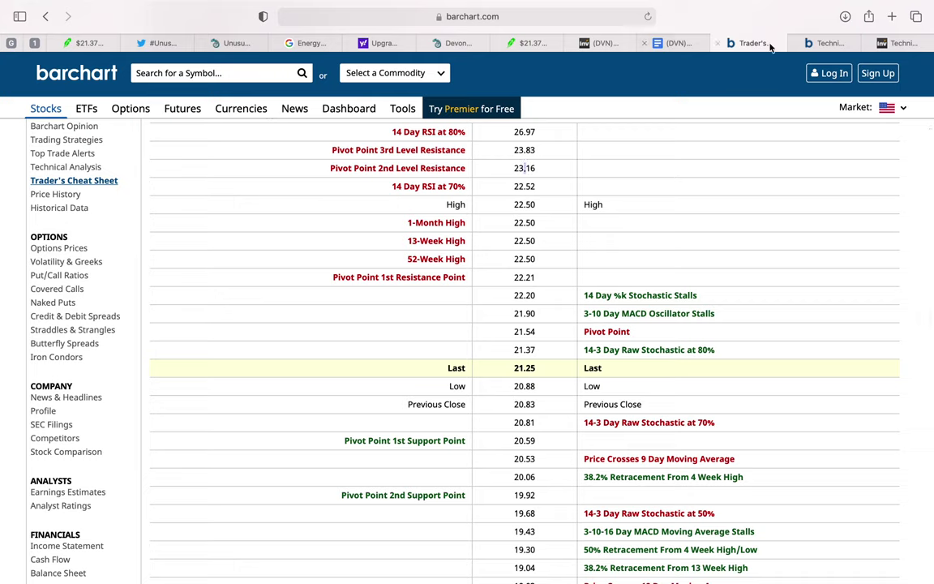
click(896, 45)
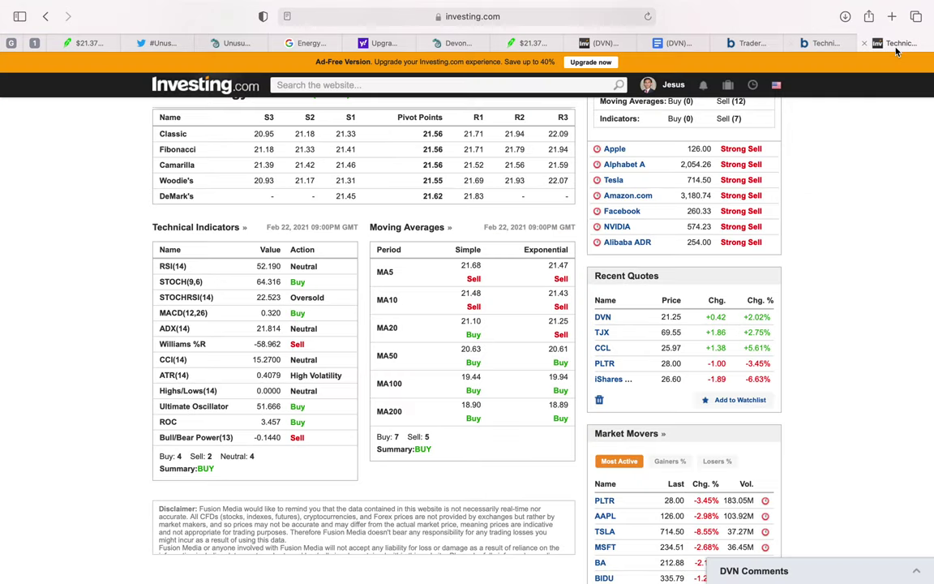
Review the call's 10 day SMA entry condition in the Google Docs trade plan, and view DVN's one-week price chart on Robinhood
click(679, 43)
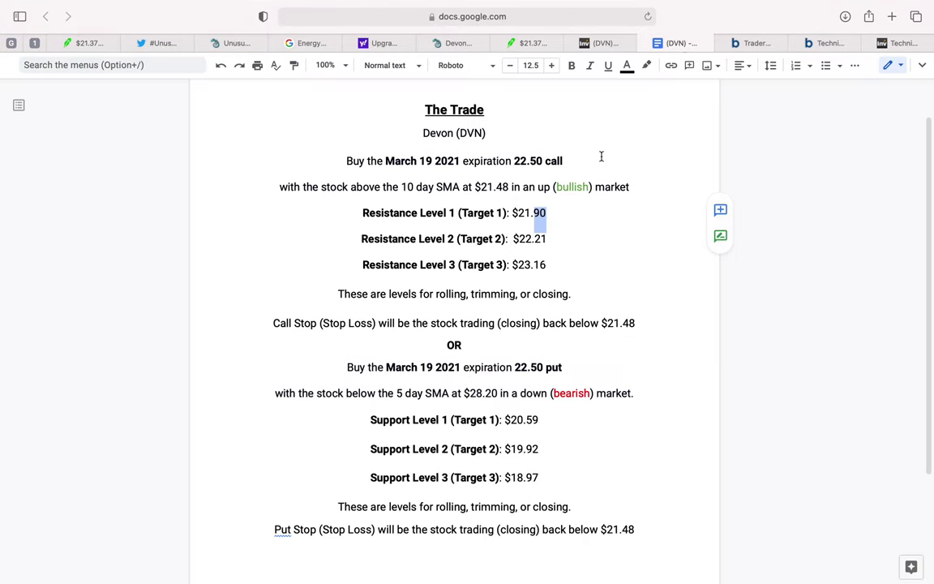
click(496, 186)
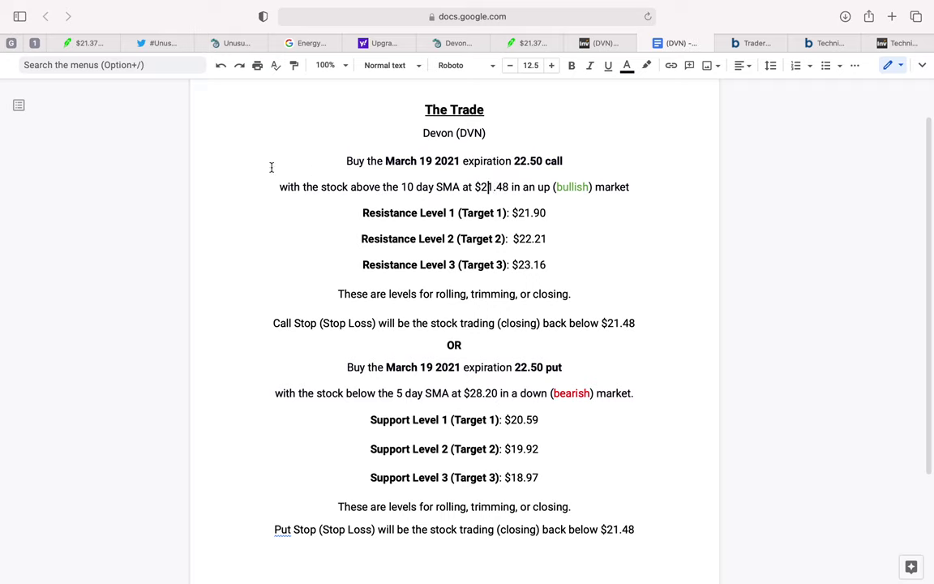
click(89, 44)
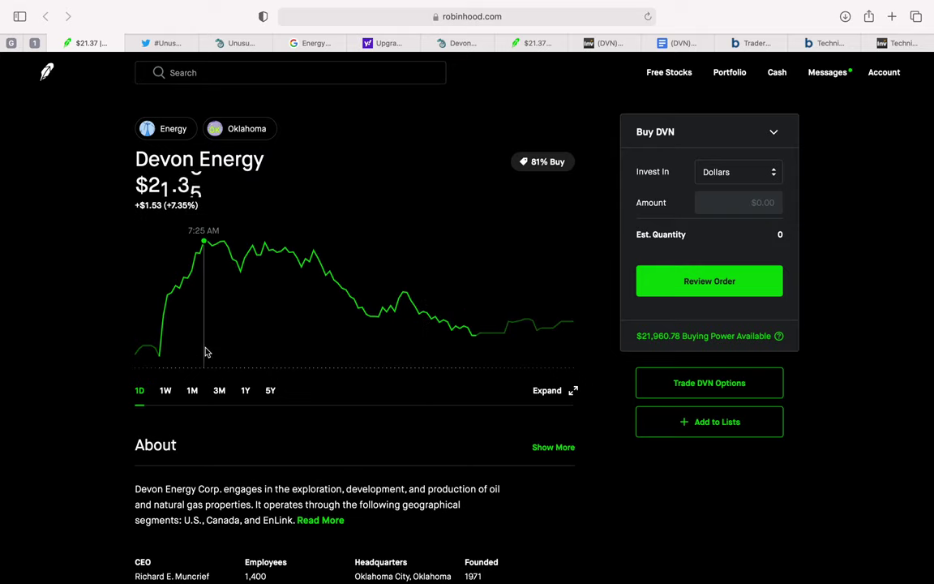
click(164, 391)
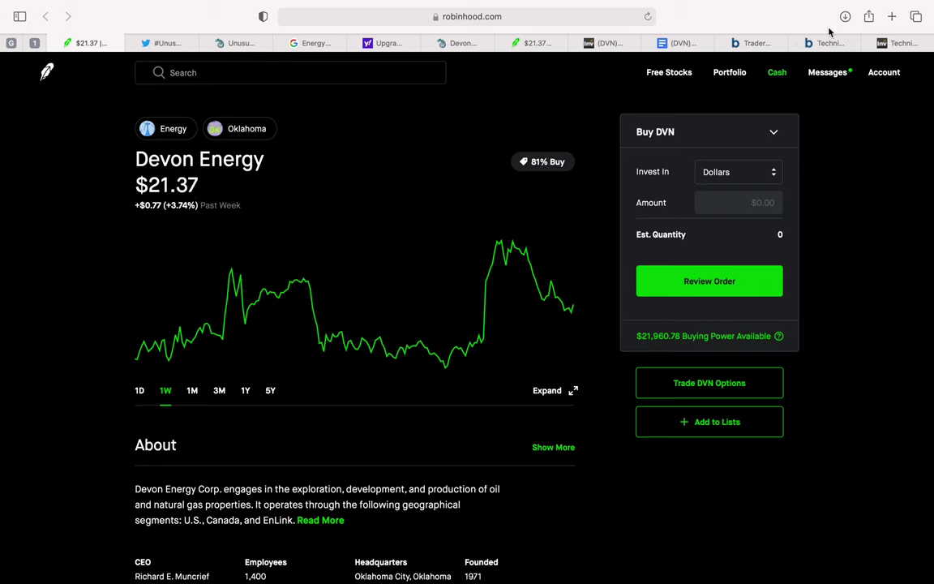
Examine the hourly DVN technical analysis on Investing.com, comparing the selected timeframe with the pivot points, technical indicators and simple moving averages
click(900, 43)
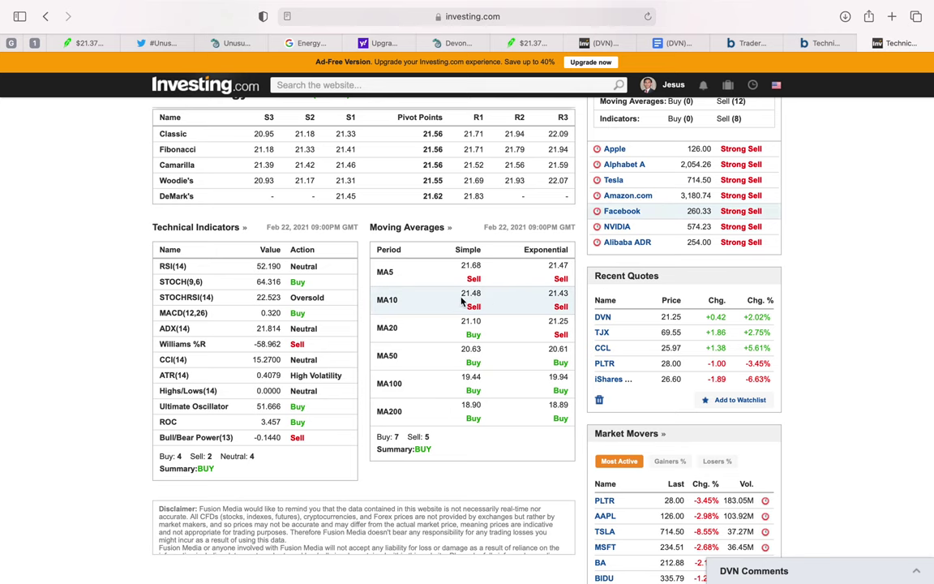
scroll(395, 302, up, 1)
scroll(395, 302, up, 5)
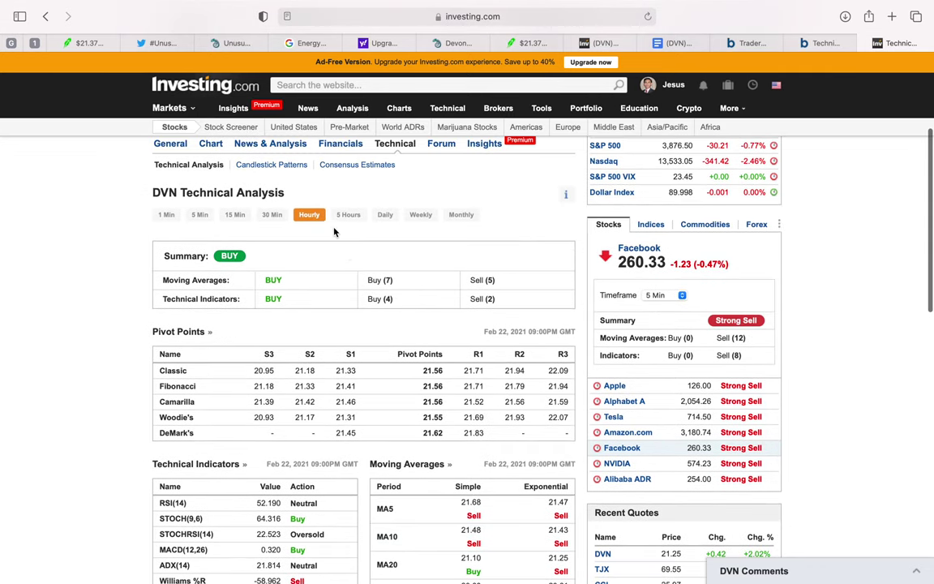
scroll(352, 268, down, 4)
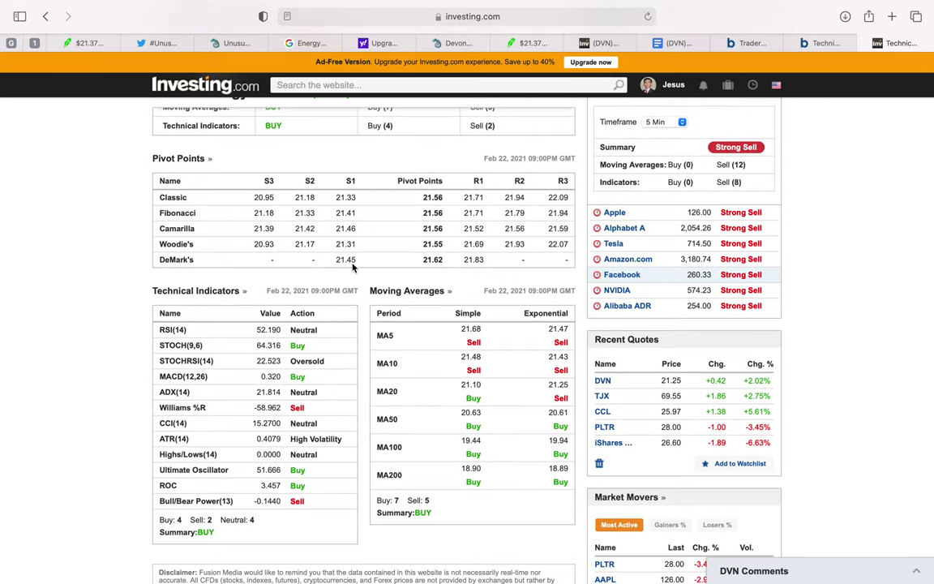
scroll(431, 341, up, 4)
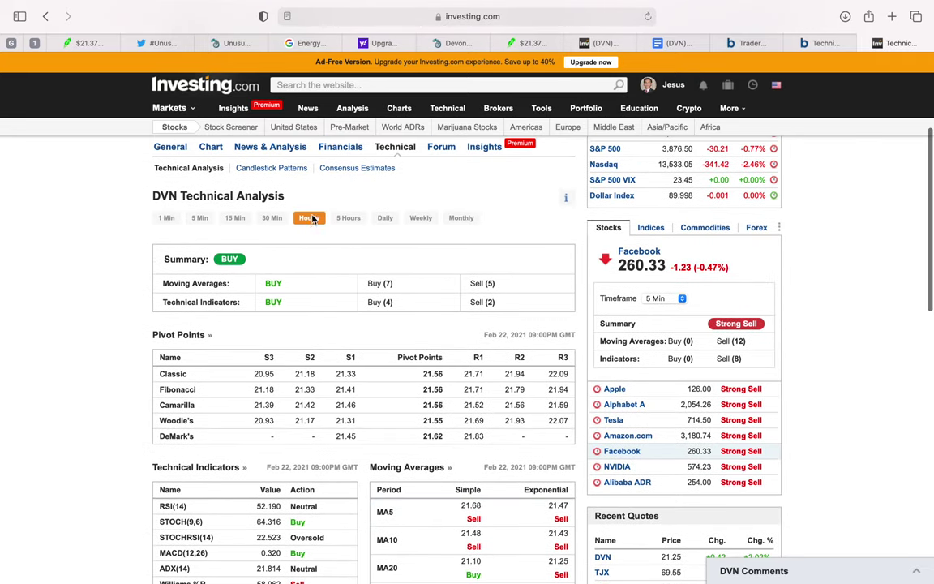
scroll(403, 368, down, 4)
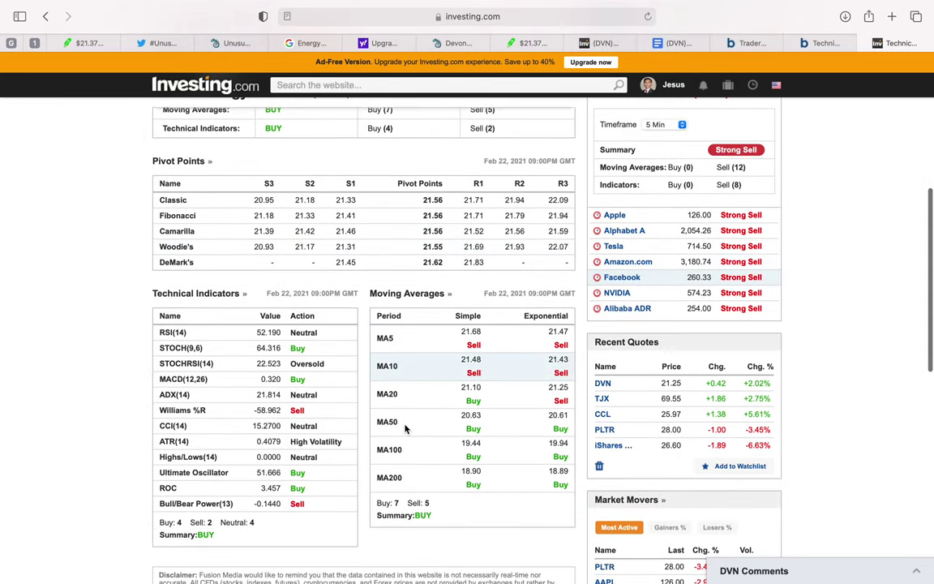